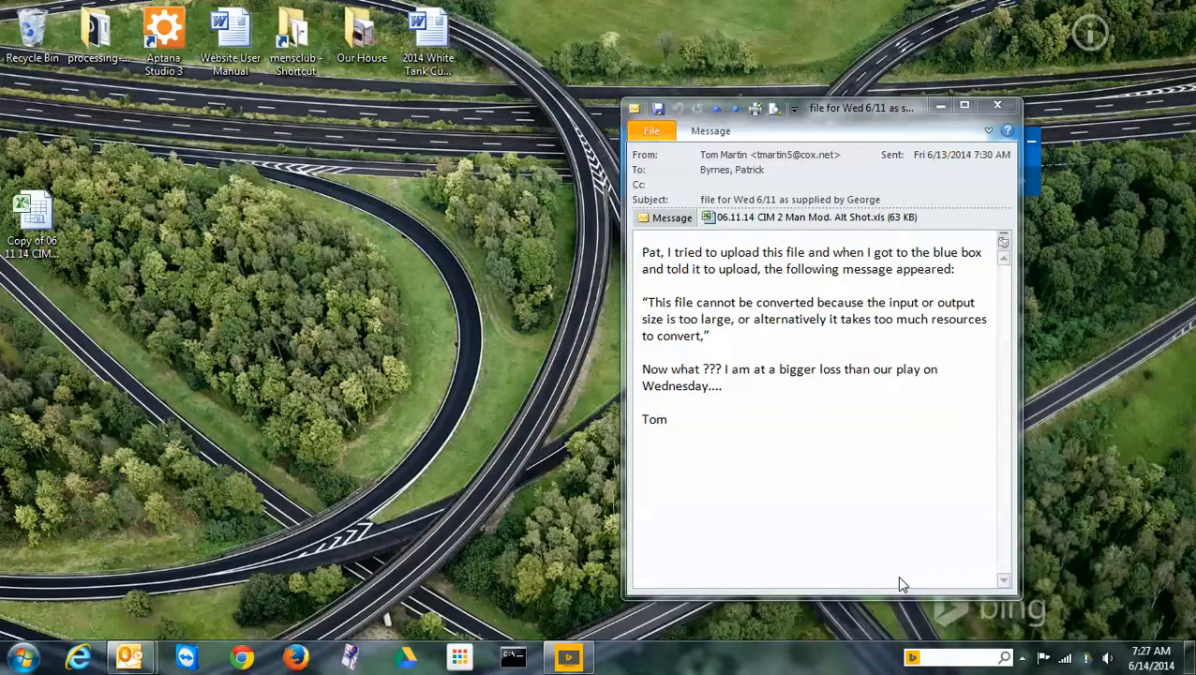
- Open the Copy of 06 11 14 CIM workbook from the desktop, minimize the e-mail message and maximize the workbook window
{"action": "double_click", "coordinate": [39, 218]}
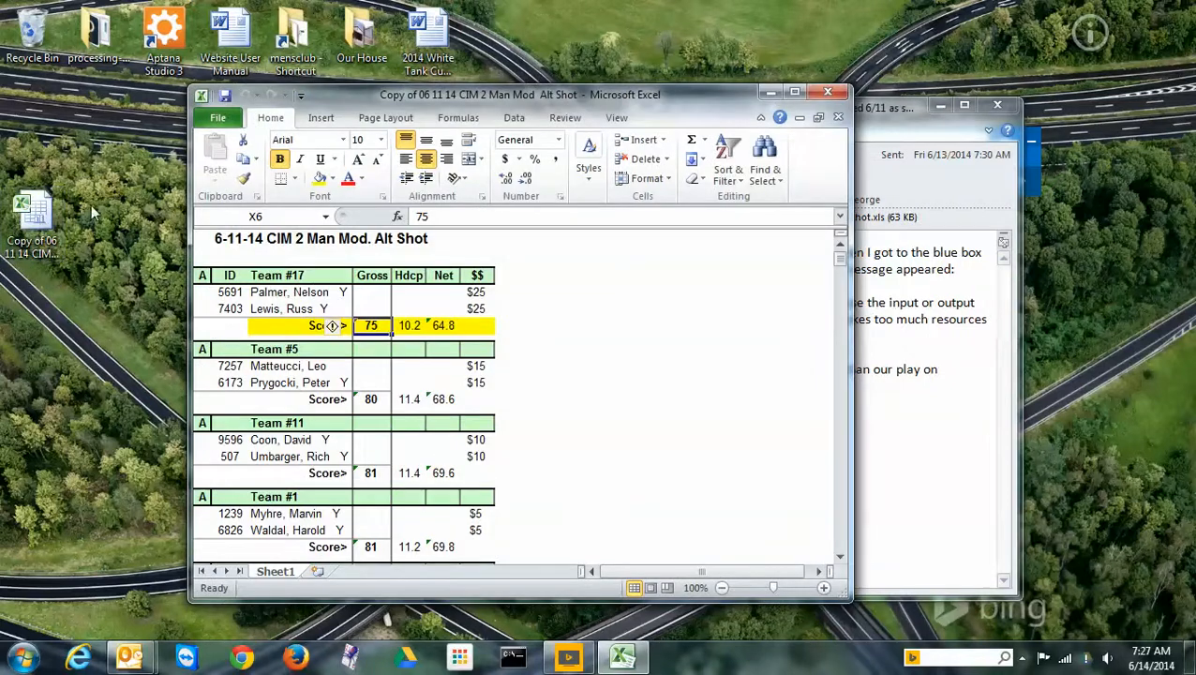
{"action": "left_click", "coordinate": [939, 105]}
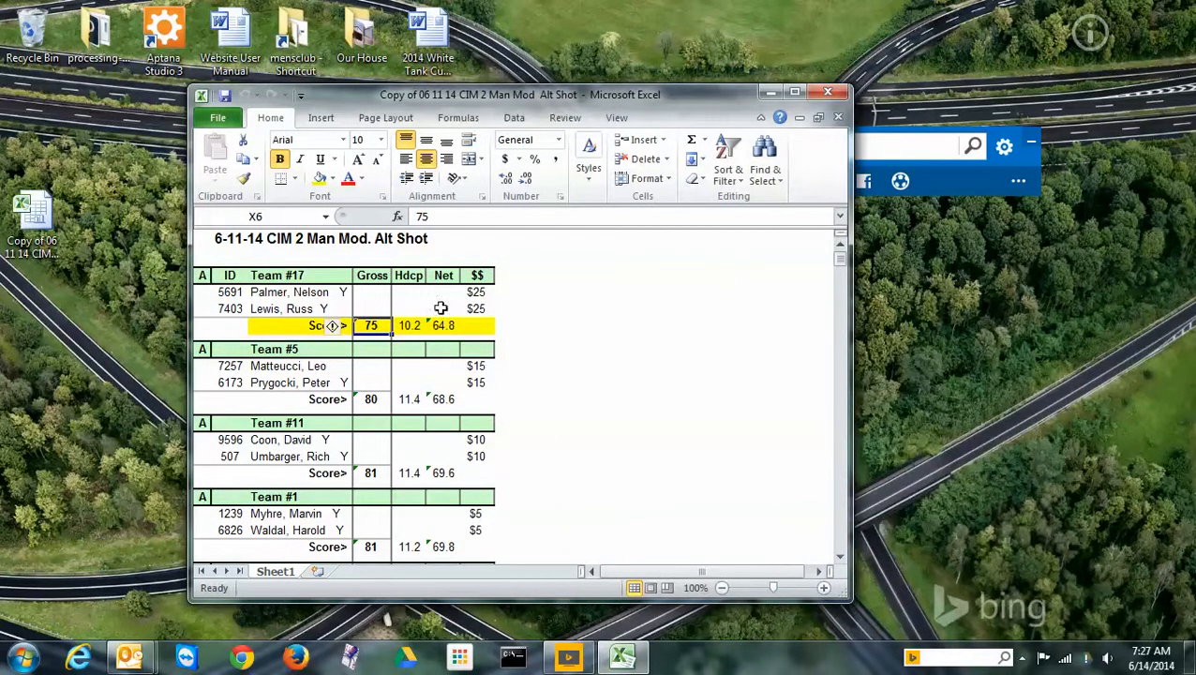
{"action": "mouse_move", "coordinate": [332, 330]}
{"action": "left_click", "coordinate": [797, 94]}
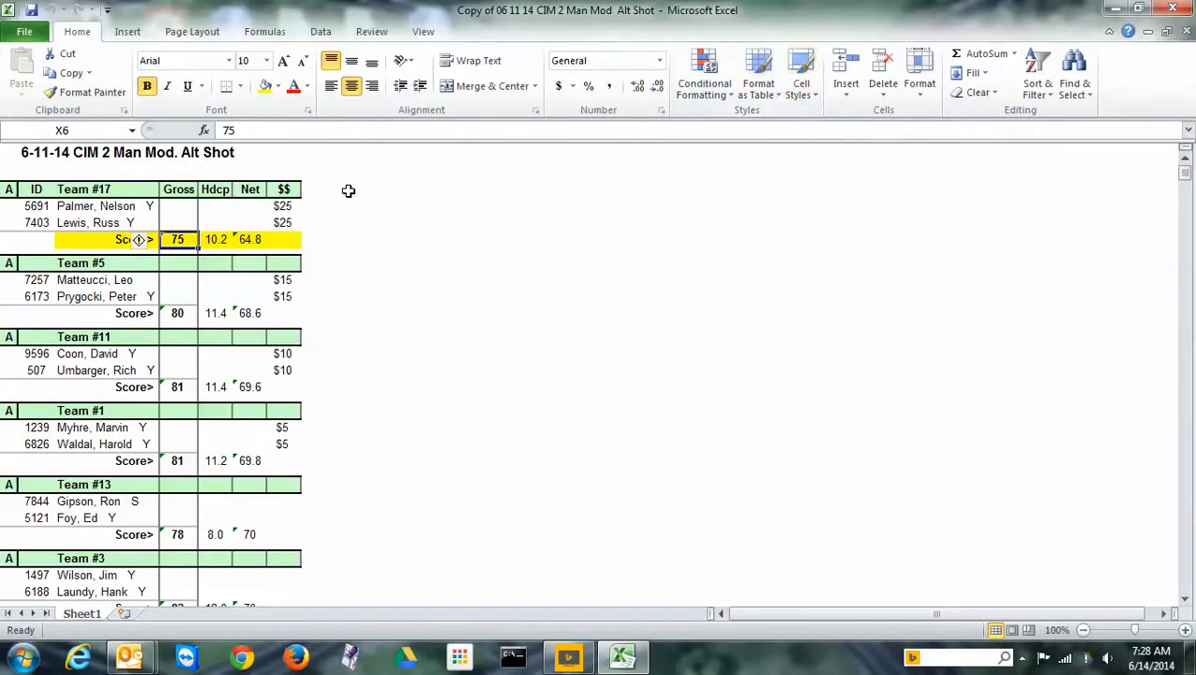
- Show the row and column headings on the worksheet, keeping the gridlines off
{"action": "left_click", "coordinate": [423, 32]}
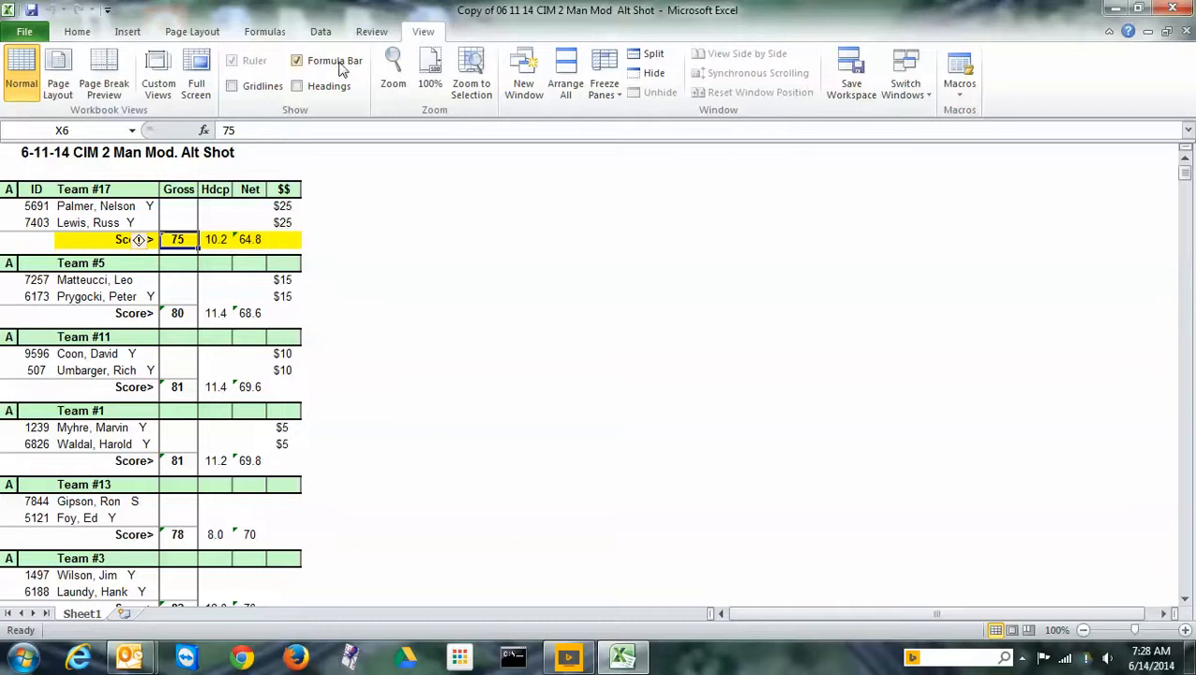
{"action": "left_click", "coordinate": [297, 86]}
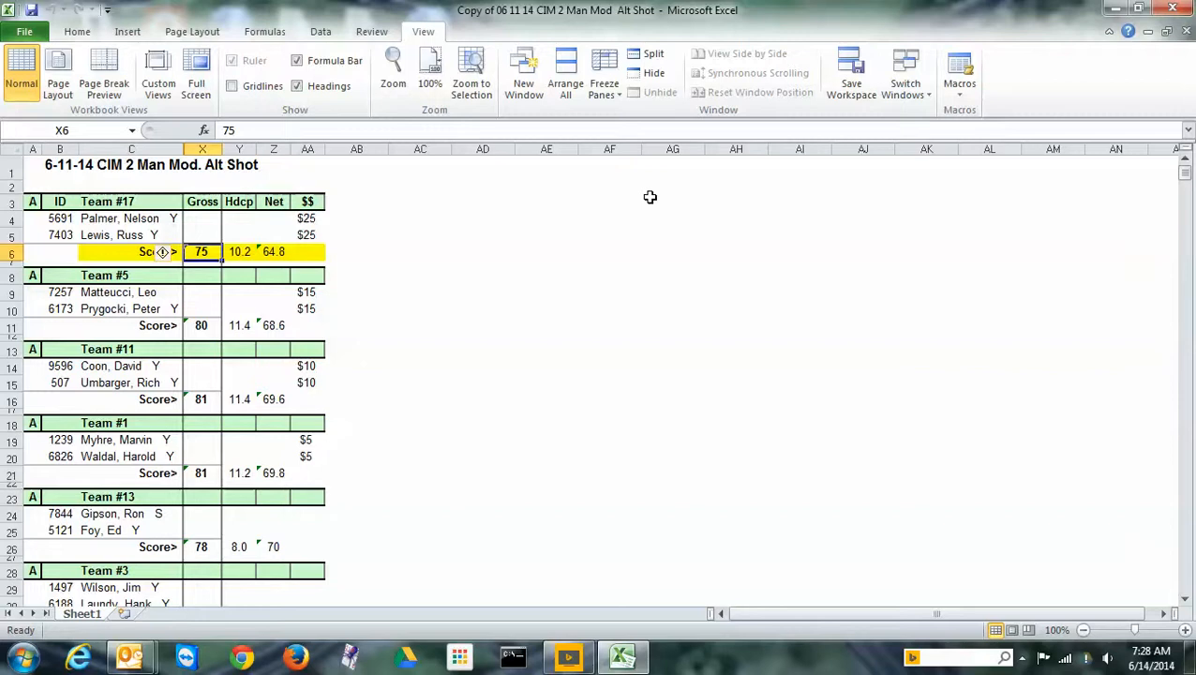
{"action": "left_click", "coordinate": [232, 87]}
{"action": "left_click", "coordinate": [233, 86]}
- Select the entire worksheet and unhide all of its hidden columns
{"action": "left_click", "coordinate": [7, 152]}
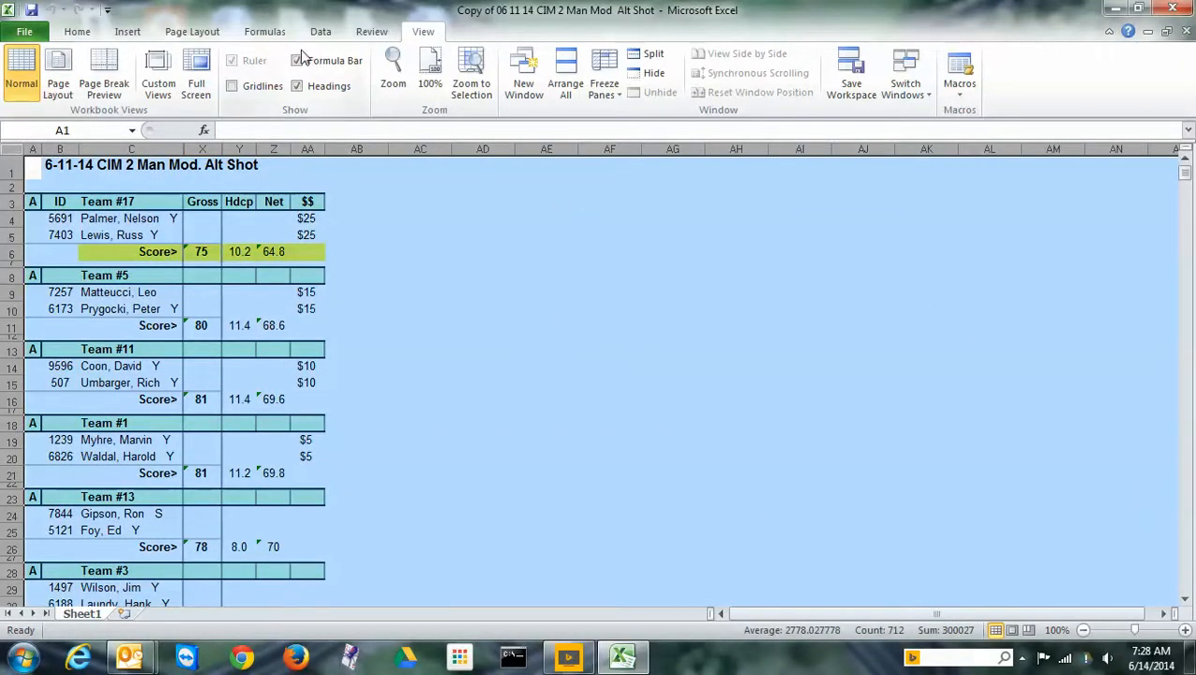
{"action": "left_click", "coordinate": [78, 30]}
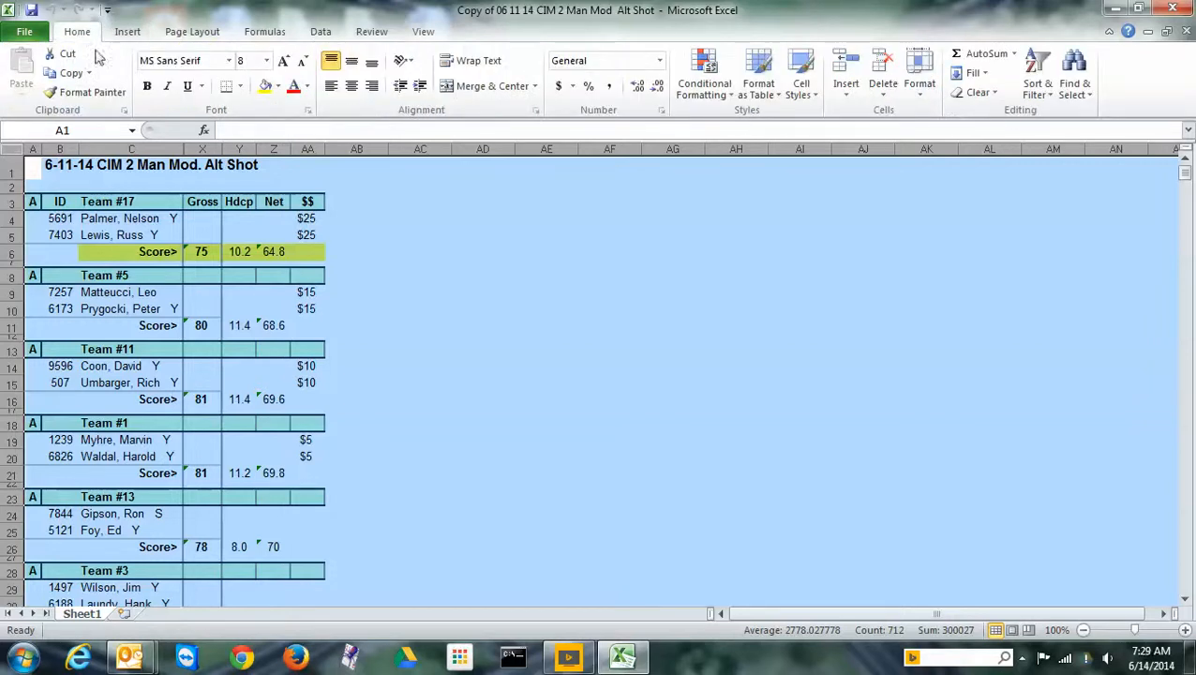
{"action": "left_click", "coordinate": [920, 75]}
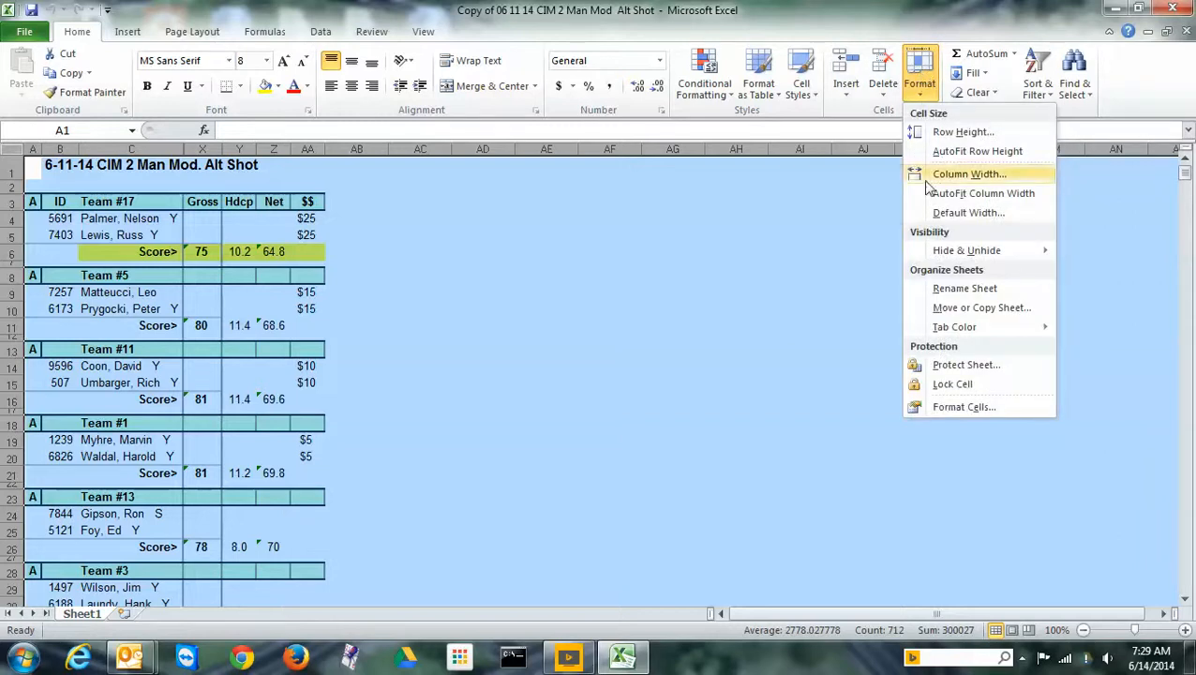
{"action": "mouse_move", "coordinate": [937, 251]}
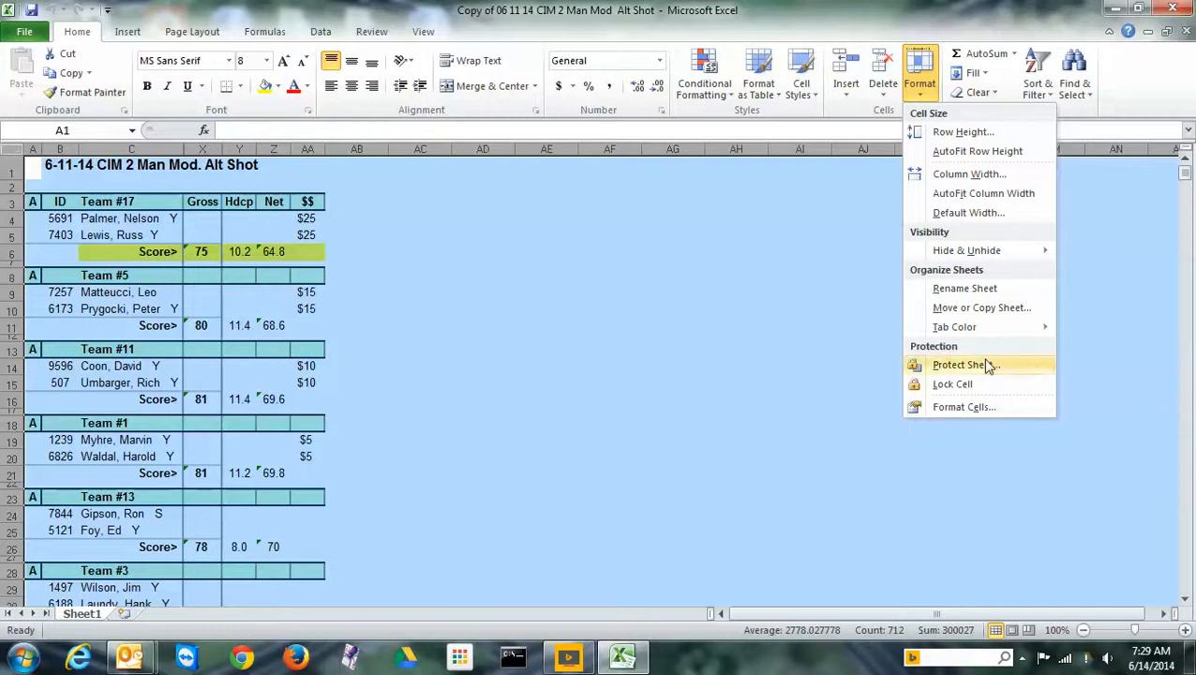
{"action": "mouse_move", "coordinate": [994, 251]}
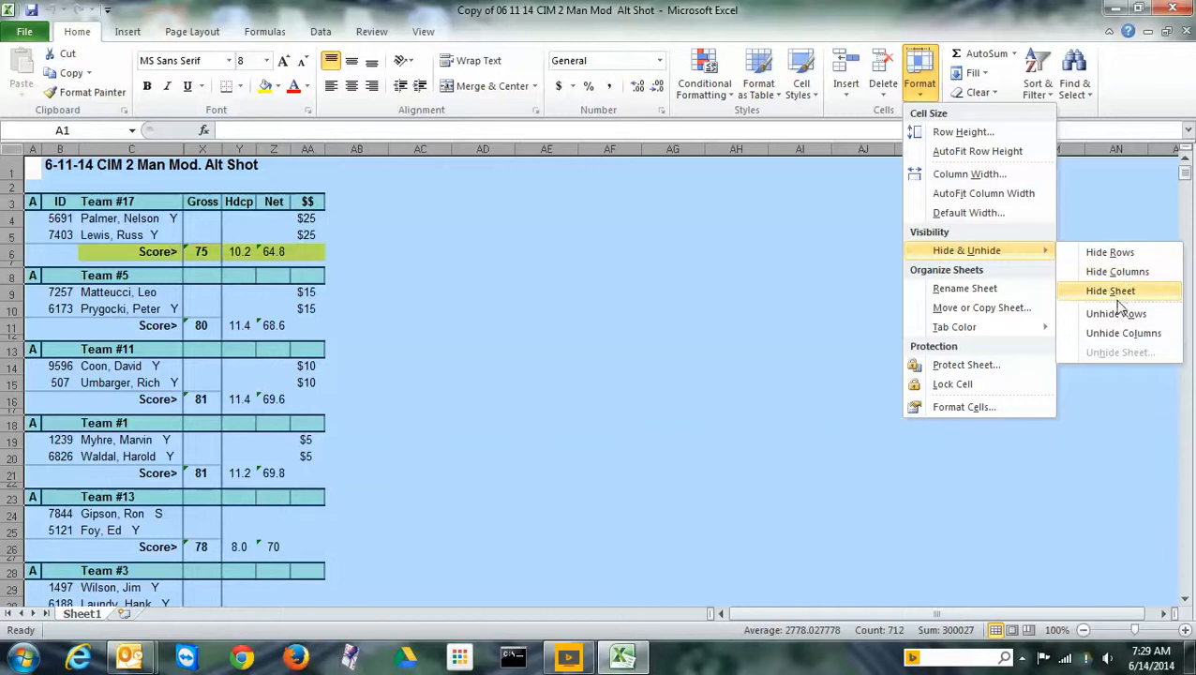
{"action": "left_click", "coordinate": [1120, 333]}
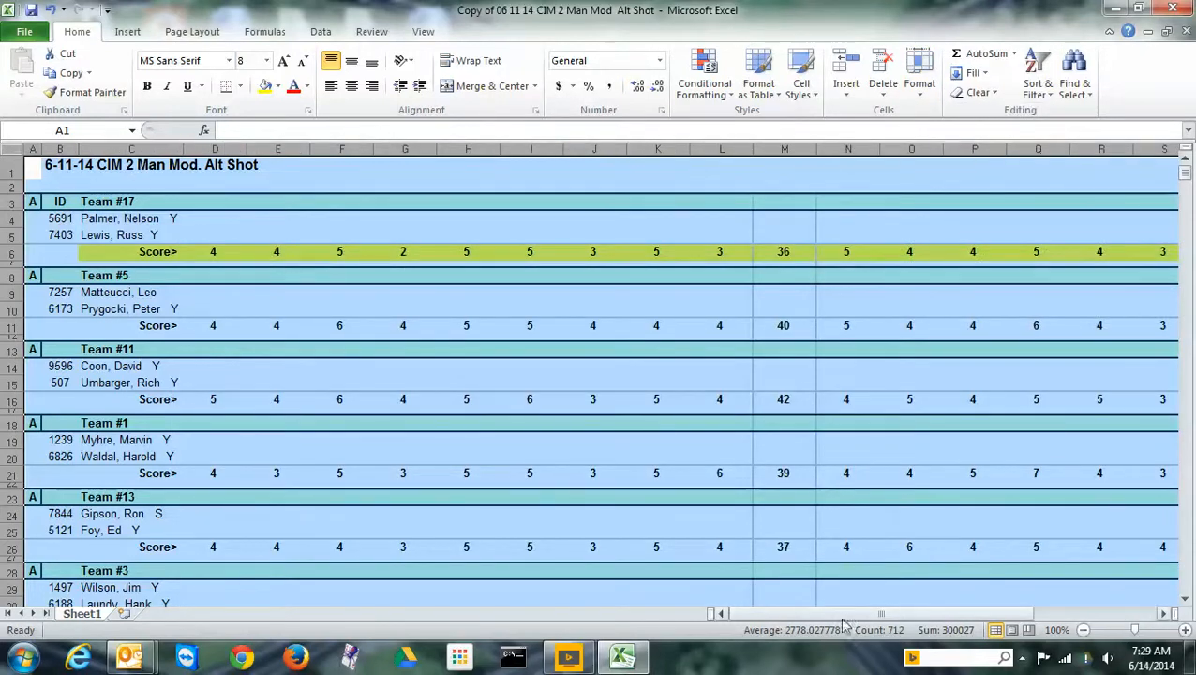
- Examine the Team #17 score row, checking the hole scores, subtotals, gross, handicap and net cells for formulas
{"action": "left_click_drag", "start_coordinate": [839, 618], "coordinate": [991, 600]}
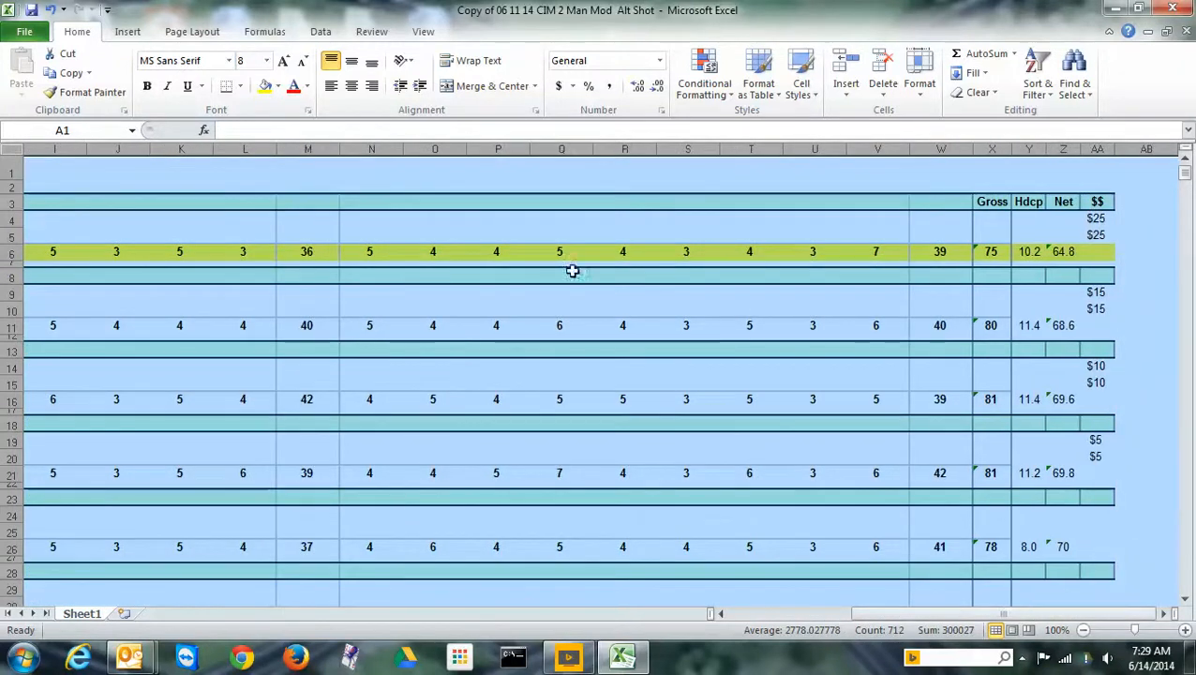
{"action": "left_click", "coordinate": [114, 253]}
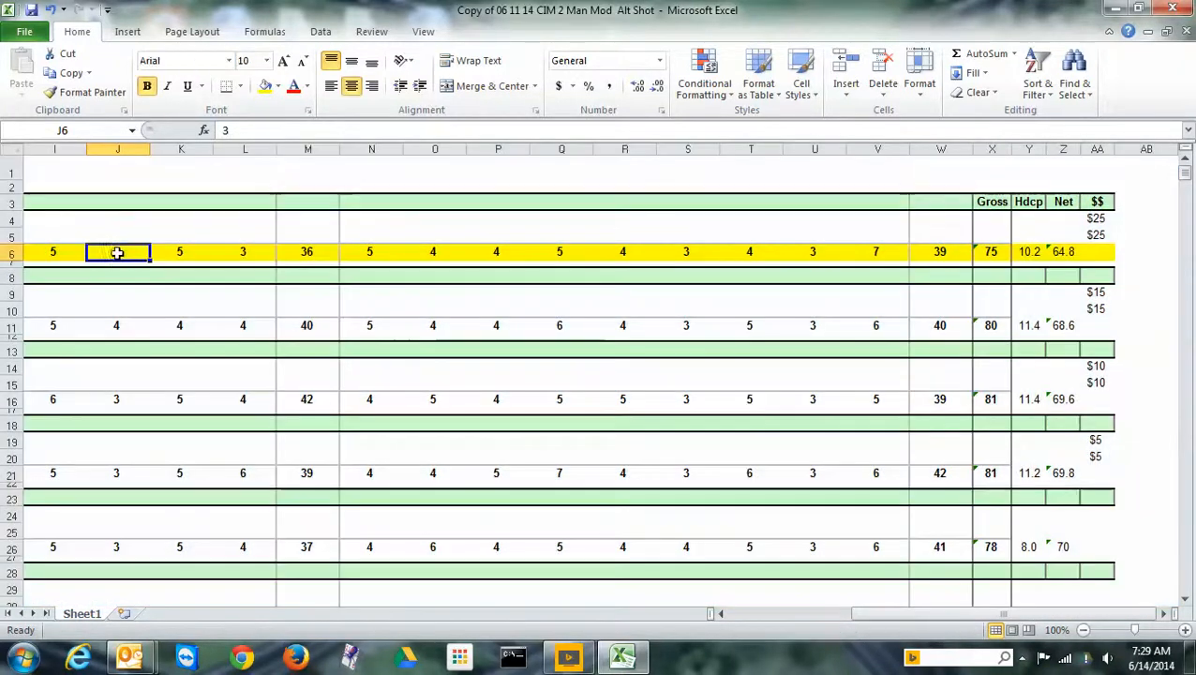
{"action": "left_click", "coordinate": [304, 253]}
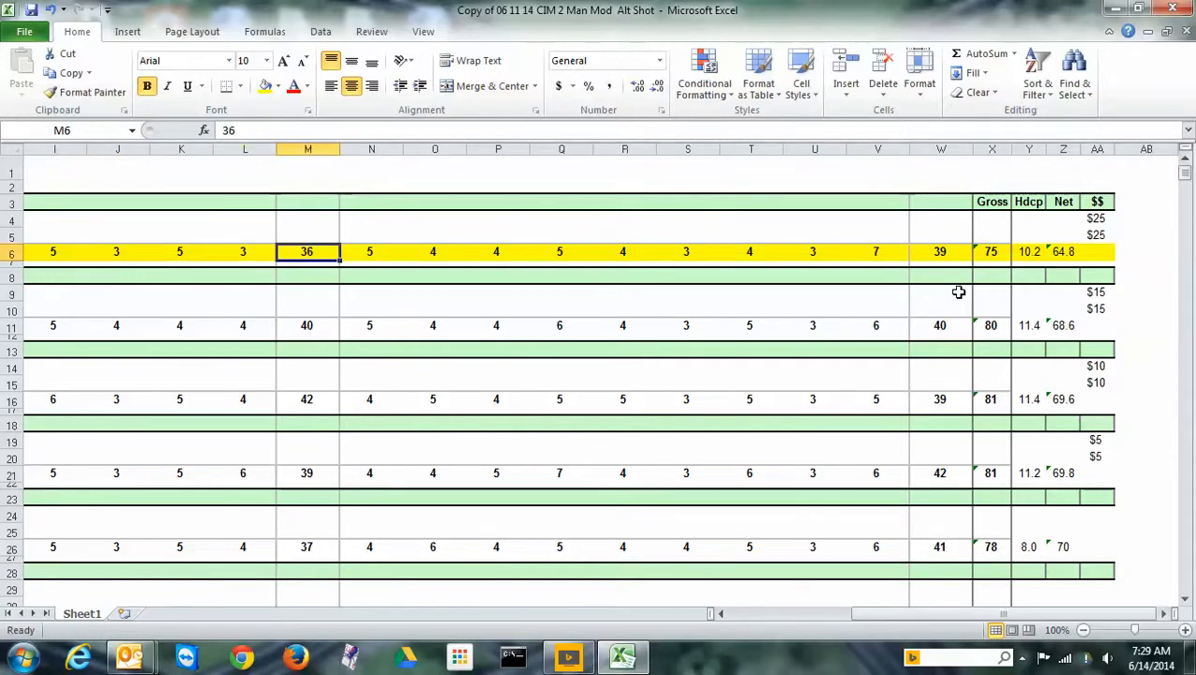
{"action": "left_click", "coordinate": [939, 255]}
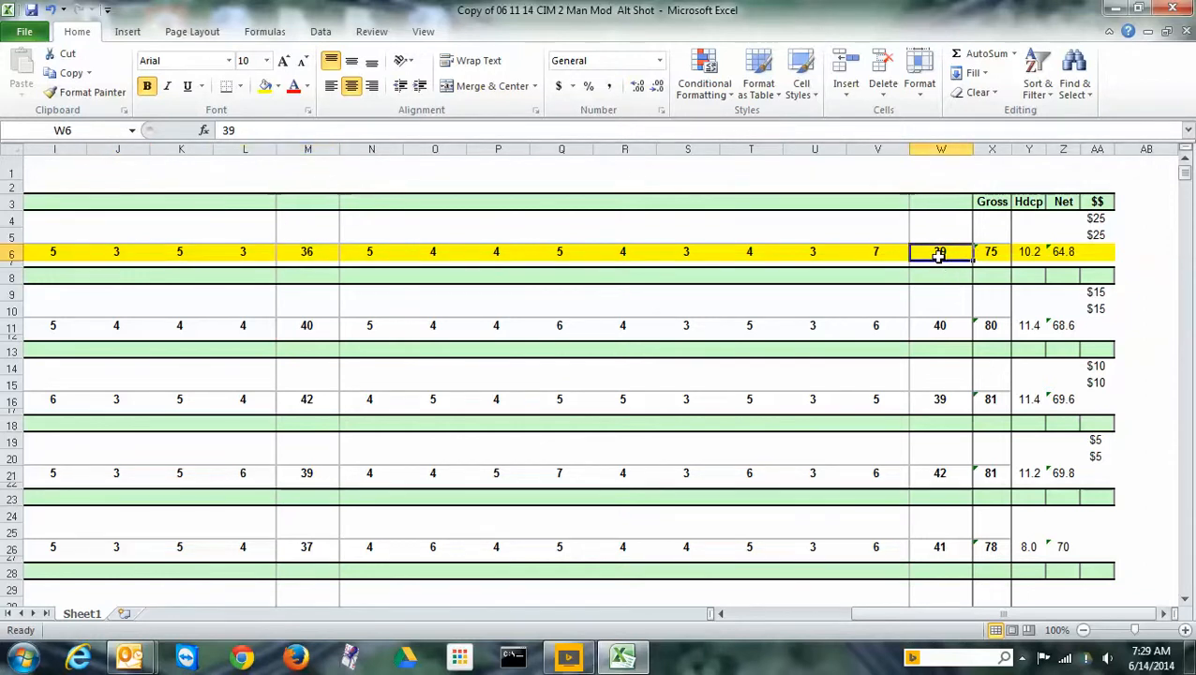
{"action": "left_click", "coordinate": [996, 255]}
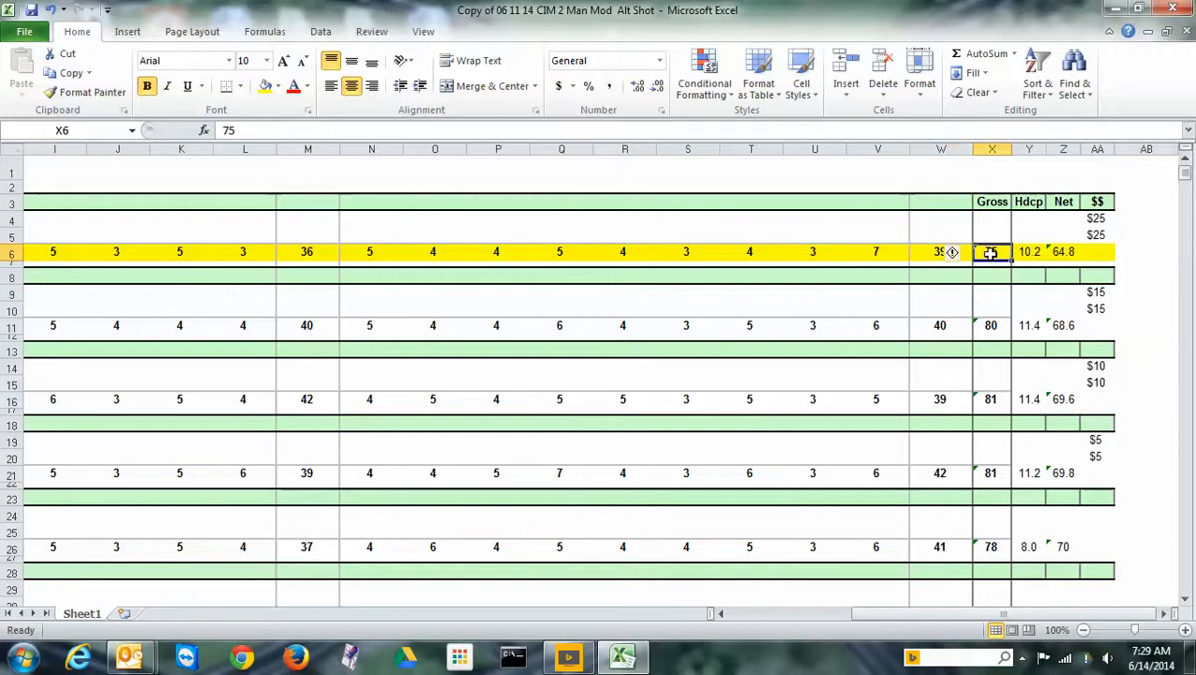
{"action": "mouse_move", "coordinate": [958, 260]}
{"action": "left_click", "coordinate": [1028, 253]}
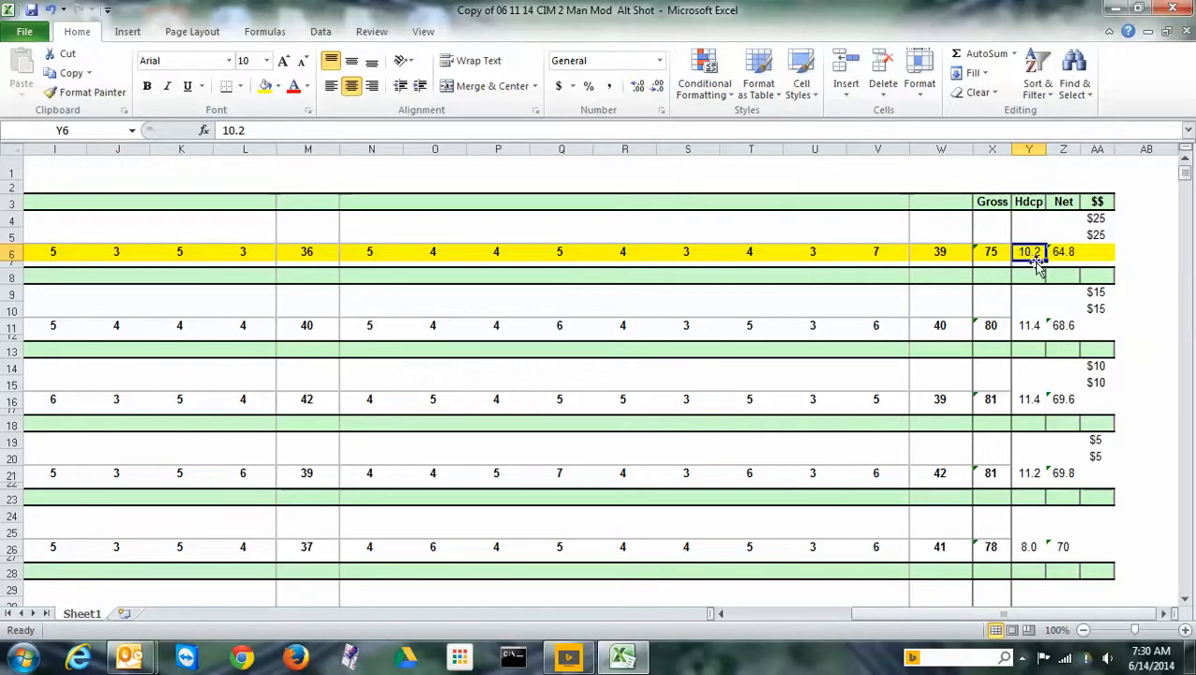
{"action": "left_click", "coordinate": [1066, 252]}
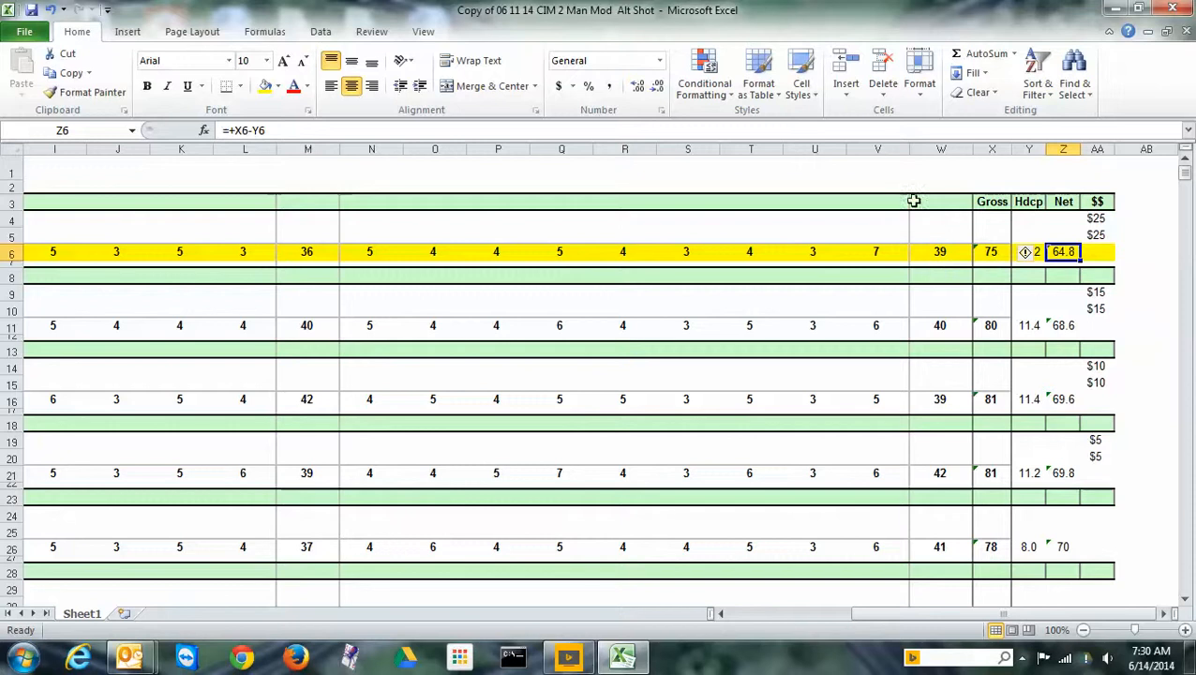
- Delete columns D through W, which hold the hole-by-hole scores and subtotals
{"action": "left_click_drag", "start_coordinate": [942, 148], "coordinate": [11, 159]}
{"action": "left_click_drag", "start_coordinate": [126, 156], "coordinate": [172, 155]}
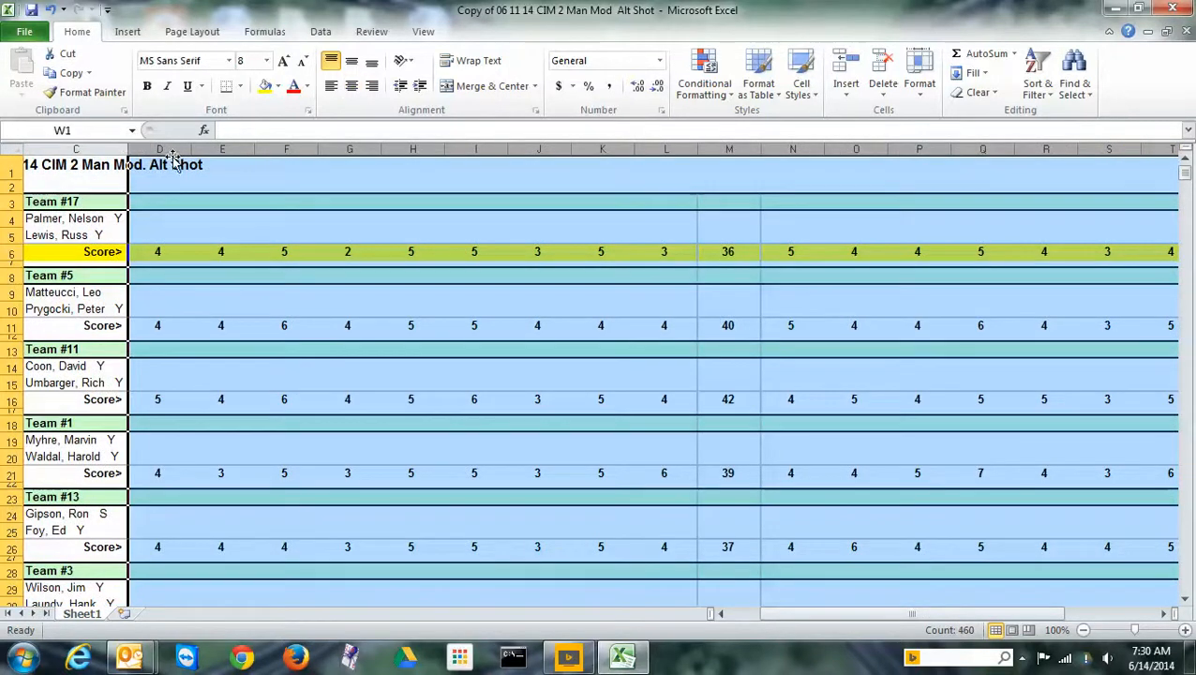
{"action": "right_click", "coordinate": [266, 183]}
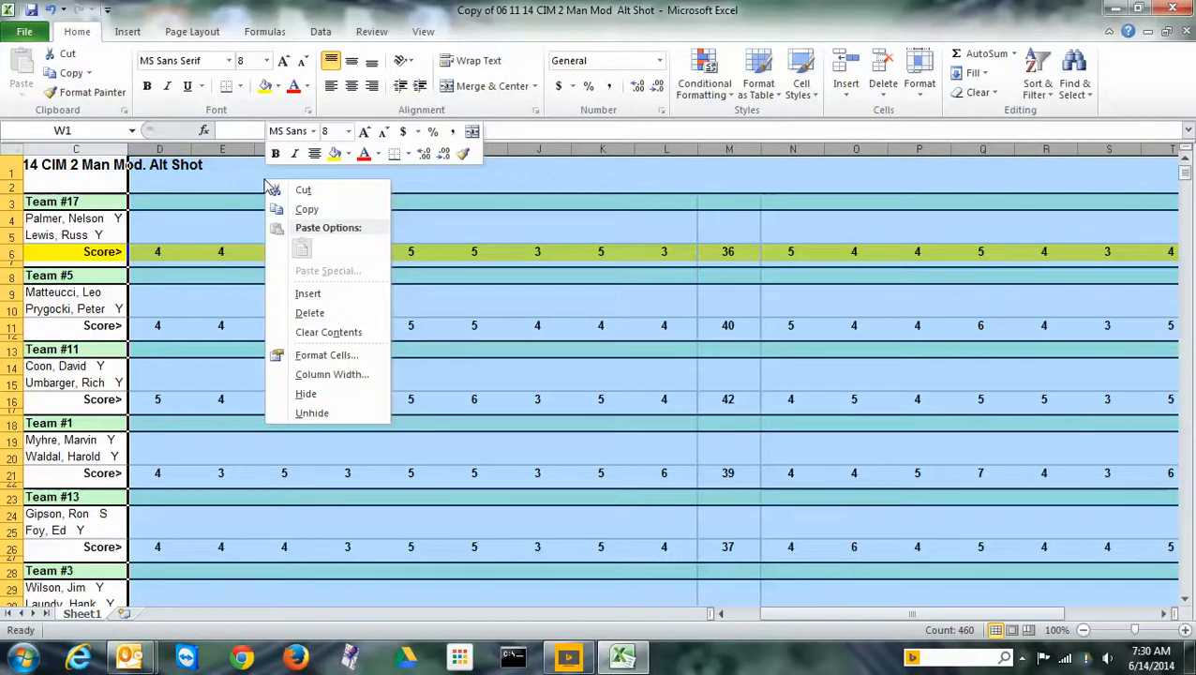
{"action": "left_click", "coordinate": [304, 312]}
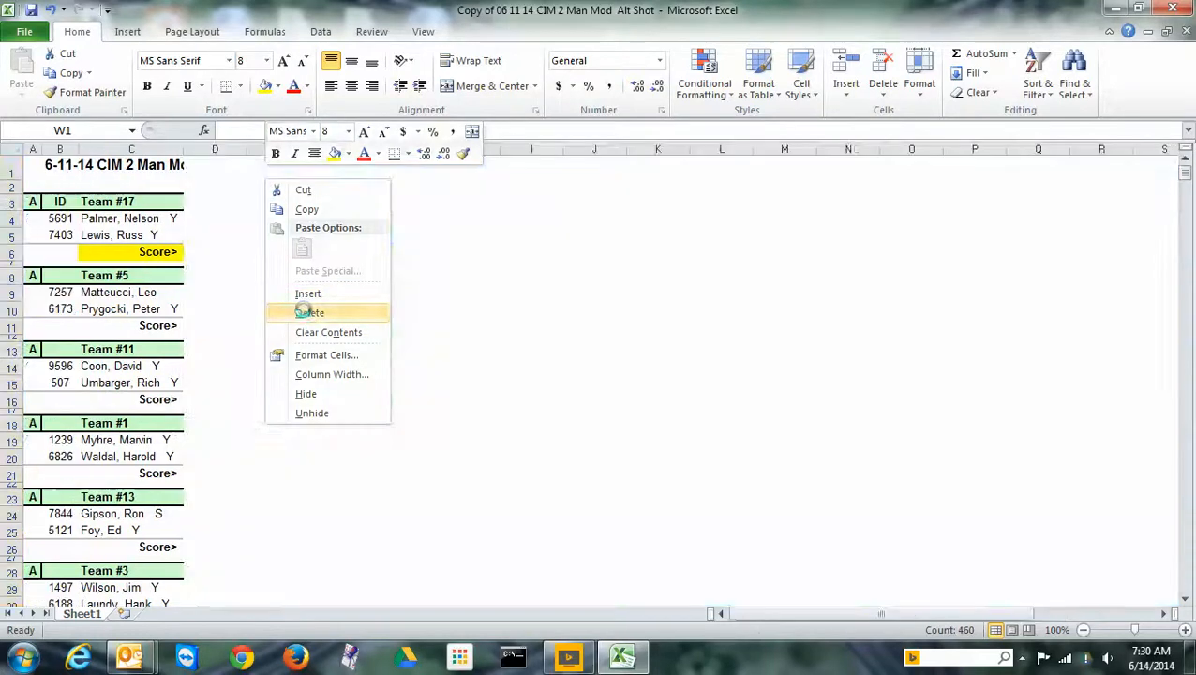
{"action": "left_click", "coordinate": [466, 235]}
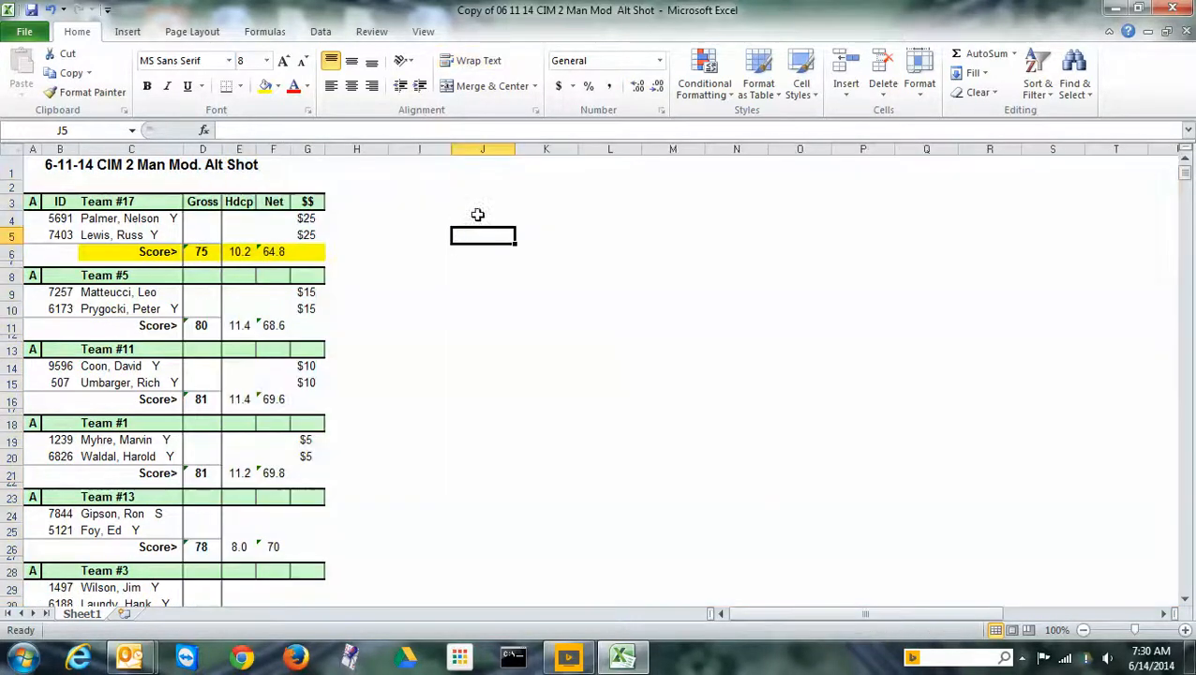
- Save the workbook to the Desktop as Copy of 06 11 14 CIM 2 Man Mod Alt Shot, replacing the existing file
{"action": "left_click", "coordinate": [24, 32]}
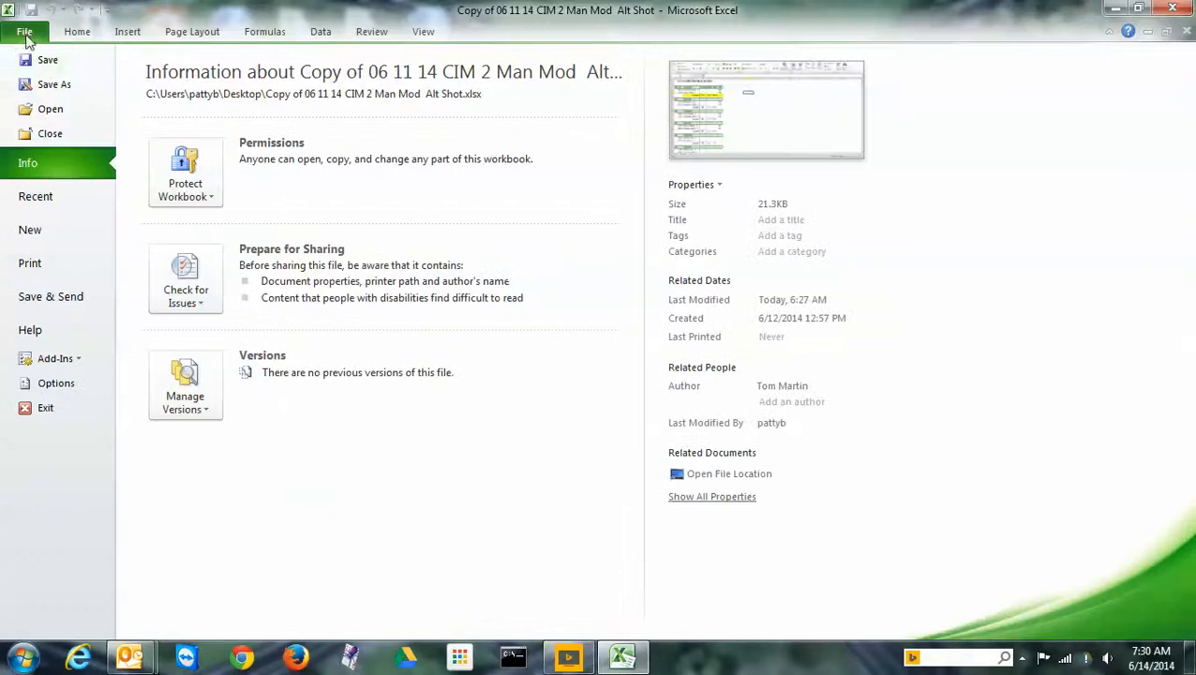
{"action": "left_click", "coordinate": [42, 86]}
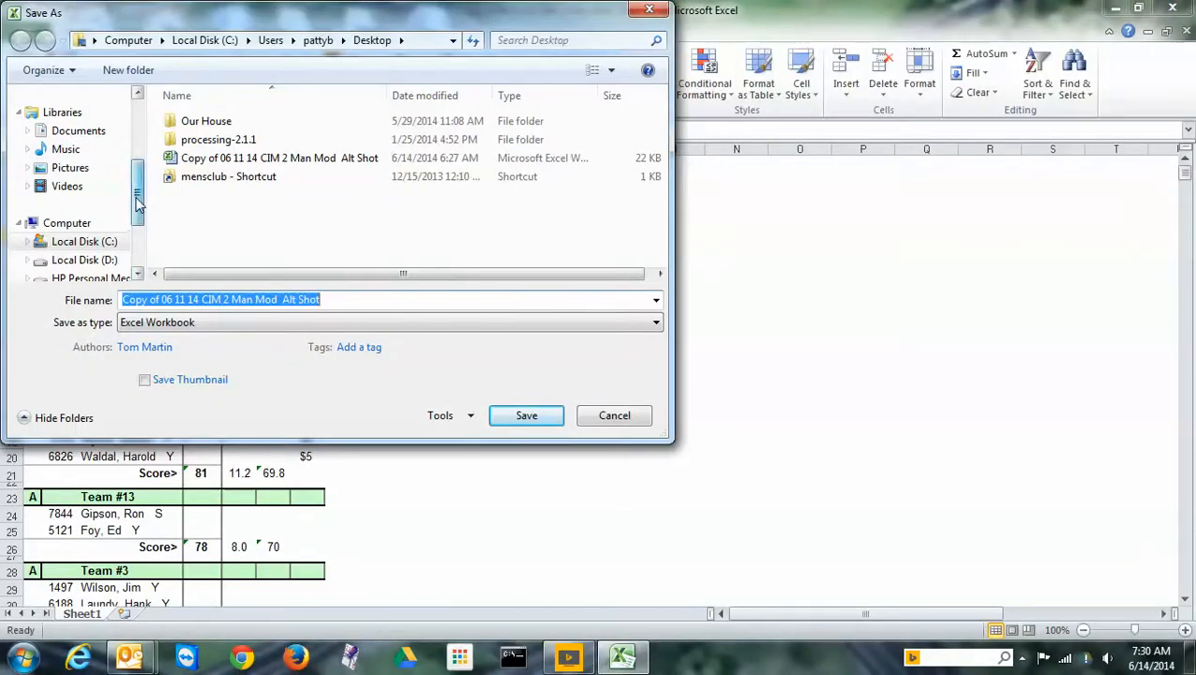
{"action": "scroll", "coordinate": [79, 159], "scroll_direction": "up", "scroll_amount": 3}
{"action": "left_click", "coordinate": [71, 160]}
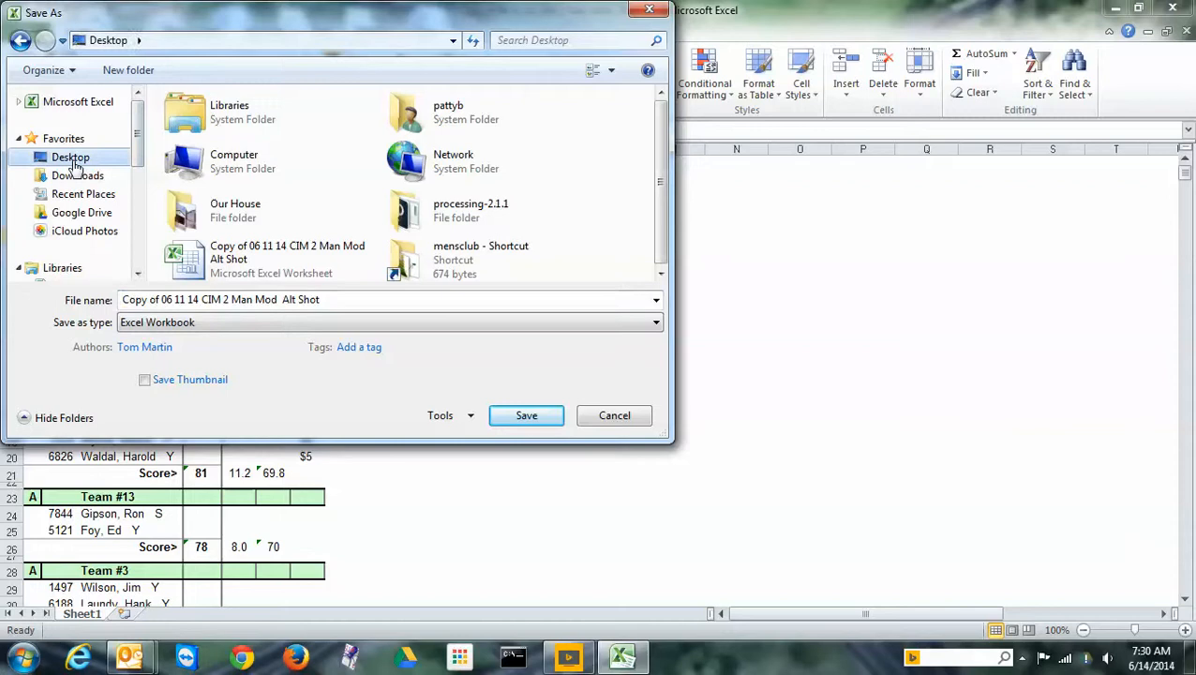
{"action": "left_click", "coordinate": [521, 416]}
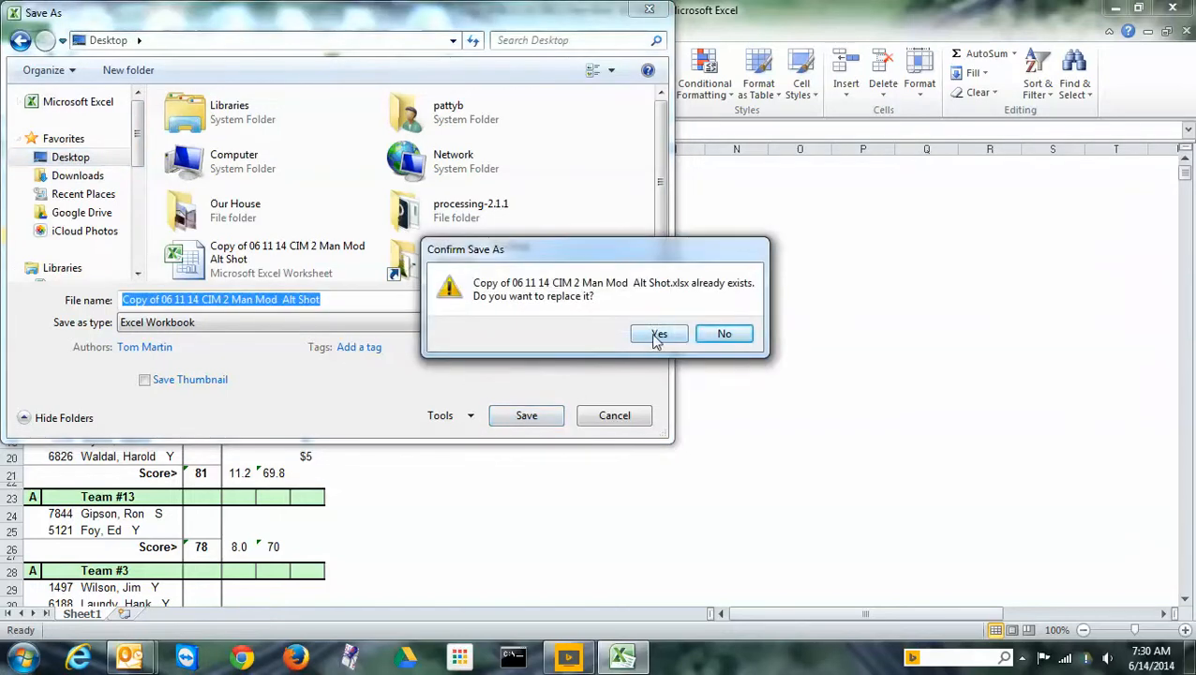
{"action": "left_click", "coordinate": [658, 336]}
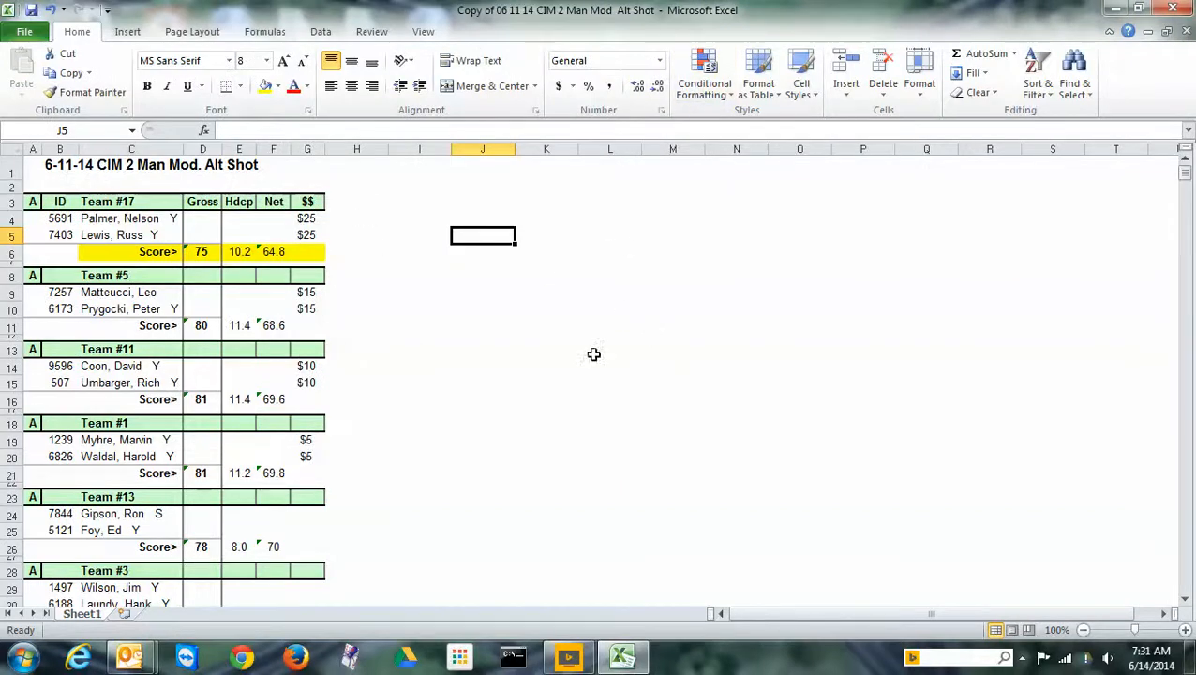
- Switch to Google Drive and open the Results Folder inside the Treasurer folder
{"action": "left_click", "coordinate": [409, 657]}
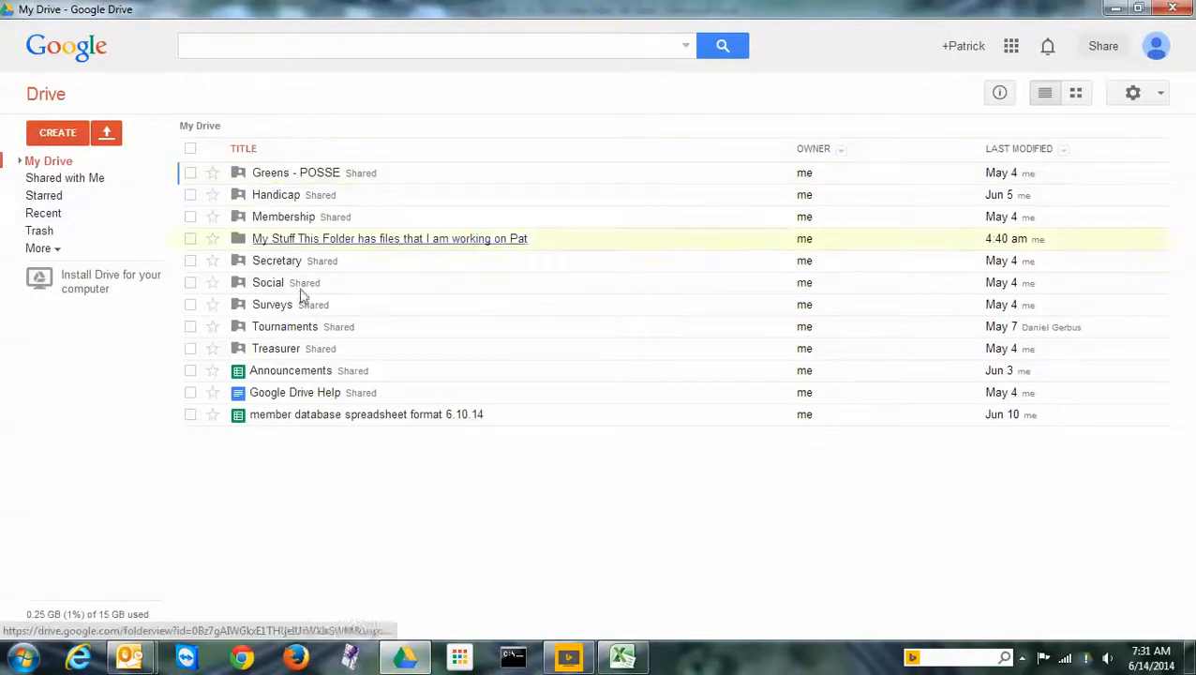
{"action": "left_click", "coordinate": [264, 349]}
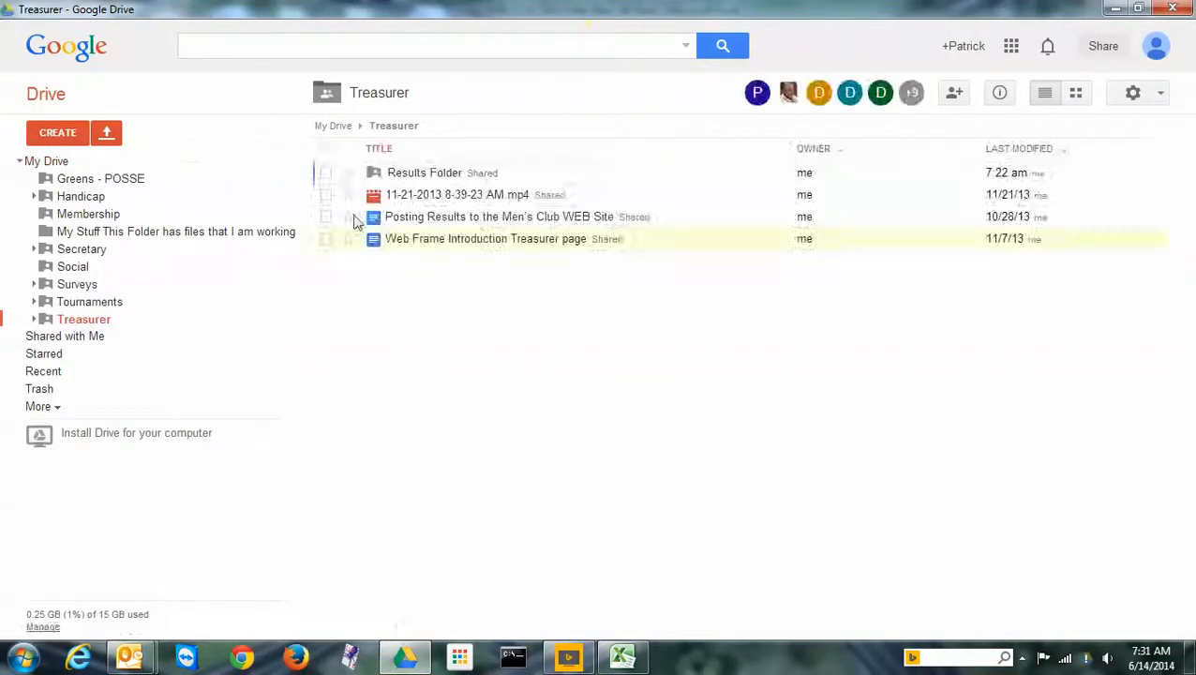
{"action": "left_click", "coordinate": [417, 173]}
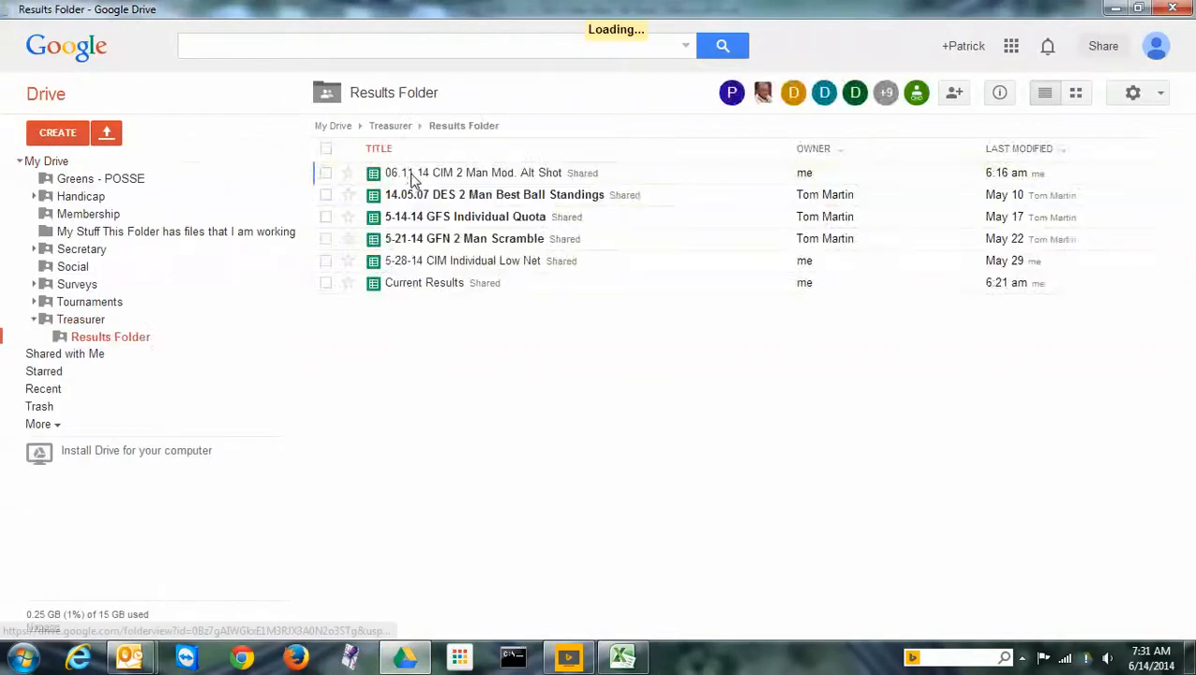
- Upload and share Copy of 06 11 14 CIM 2 Man Mod Alt Shot from the Desktop, with conversion to Google Docs format enabled
{"action": "left_click", "coordinate": [107, 133]}
{"action": "left_click", "coordinate": [113, 168]}
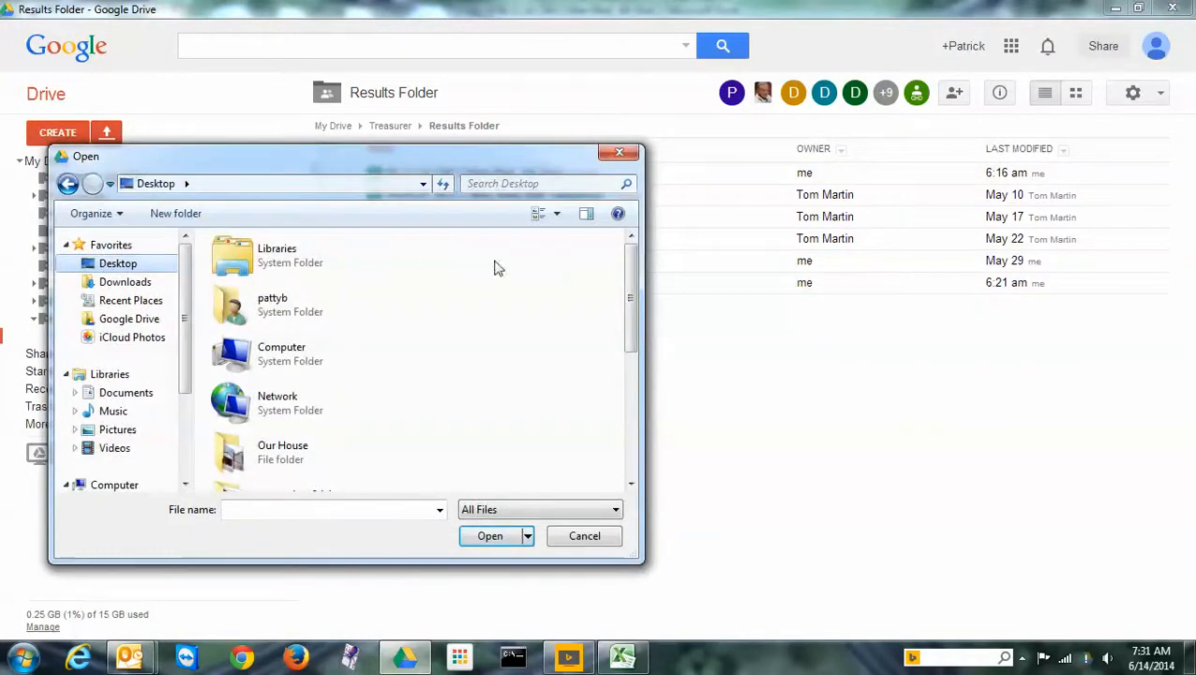
{"action": "left_click_drag", "start_coordinate": [632, 293], "coordinate": [634, 418]}
{"action": "left_click", "coordinate": [275, 361]}
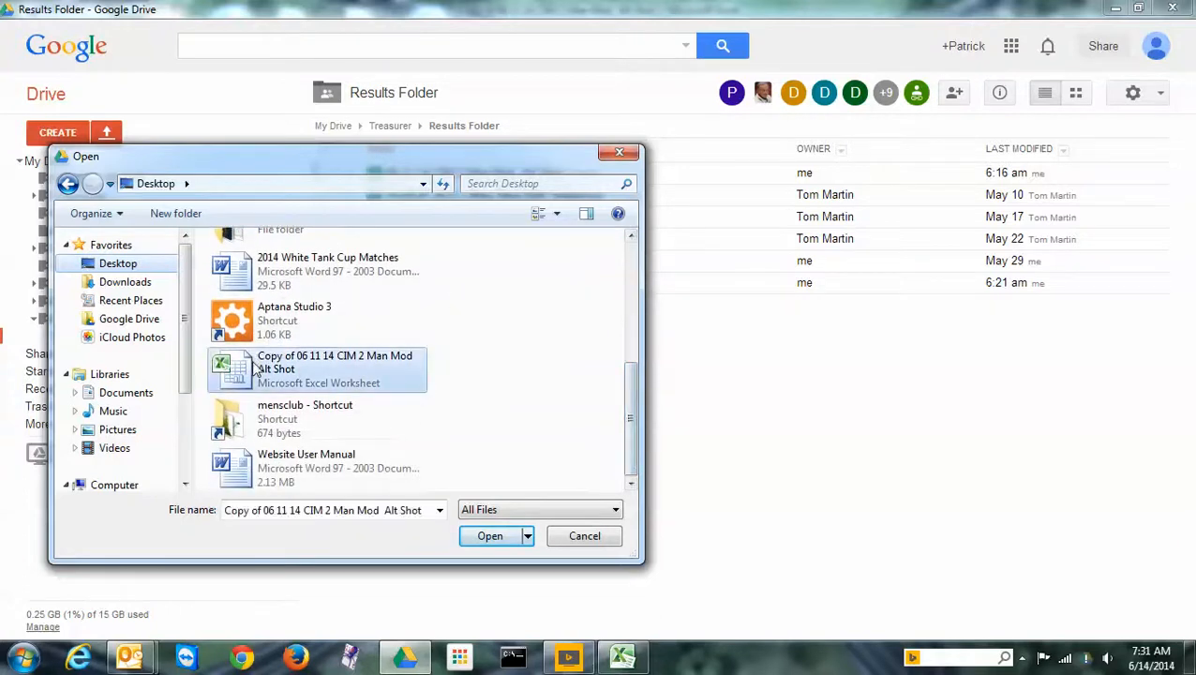
{"action": "left_click", "coordinate": [487, 537]}
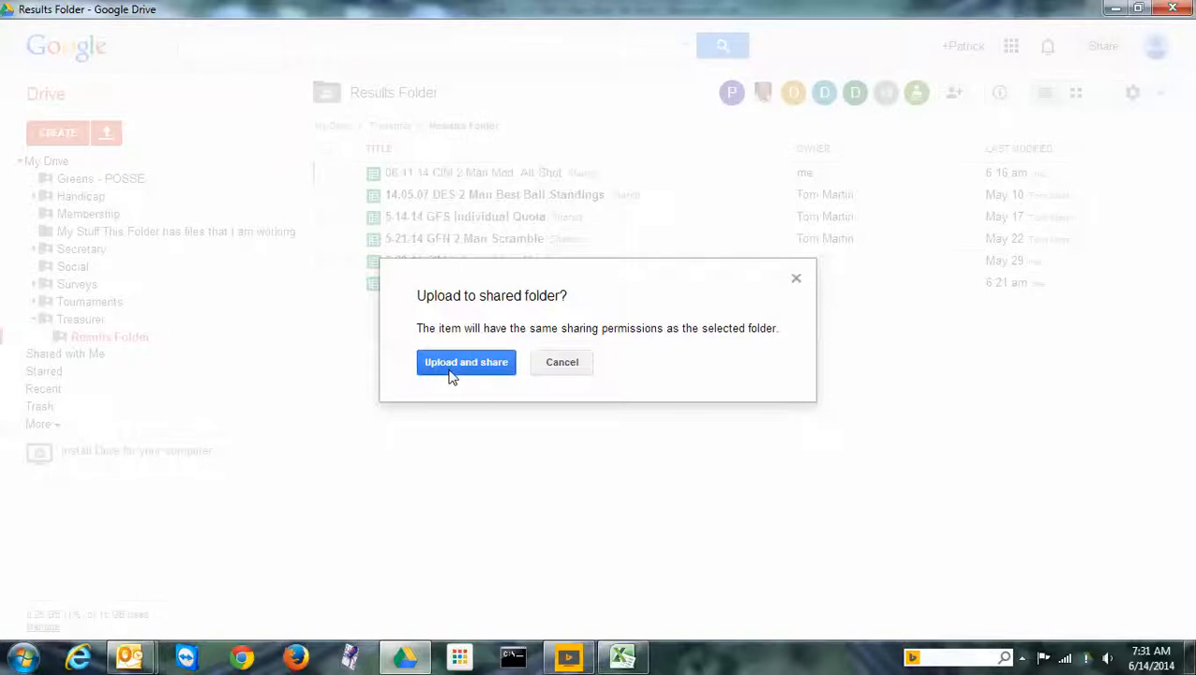
{"action": "left_click", "coordinate": [451, 368]}
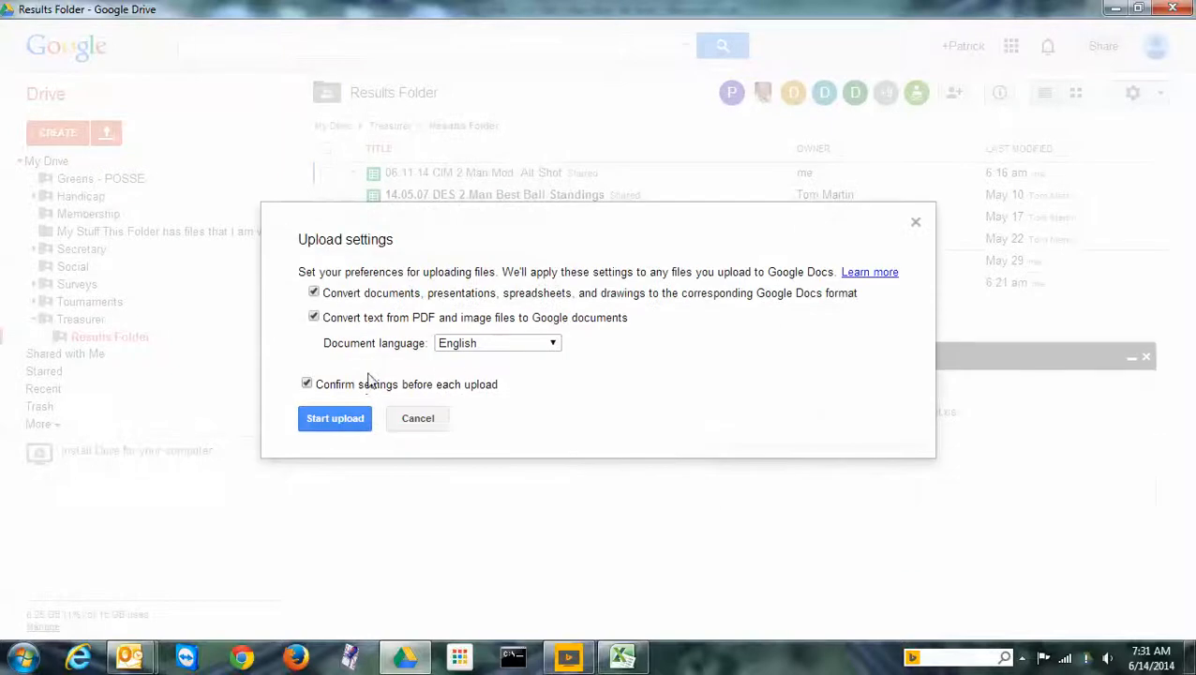
{"action": "left_click", "coordinate": [332, 418]}
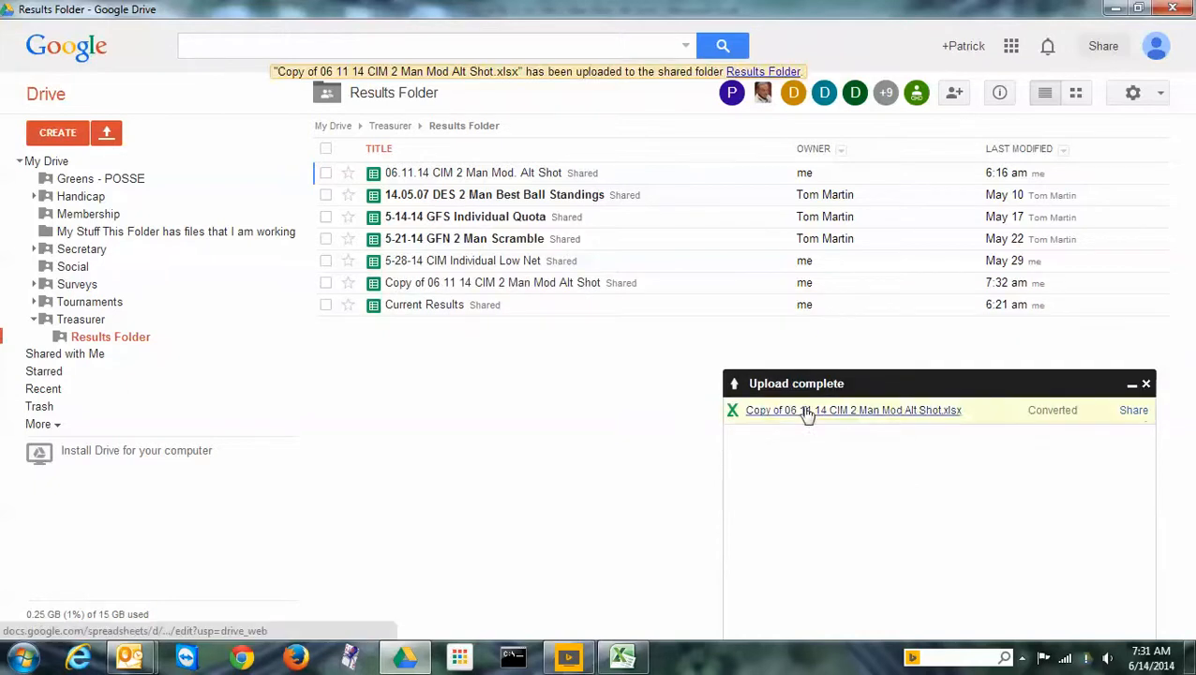
- Open the uploaded Copy of 06 11 14 CIM 2 Man Mod Alt Shot spreadsheet to check it, close it and return to Excel
{"action": "left_click", "coordinate": [405, 286]}
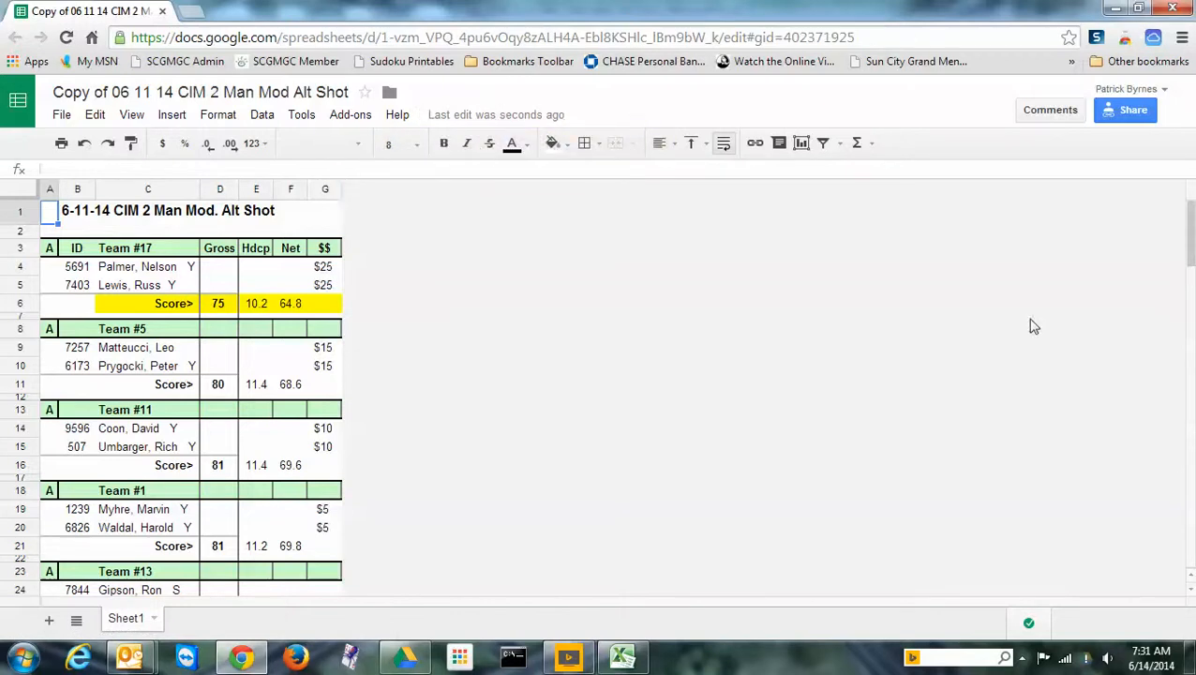
{"action": "left_click", "coordinate": [1170, 12]}
{"action": "left_click", "coordinate": [622, 655]}
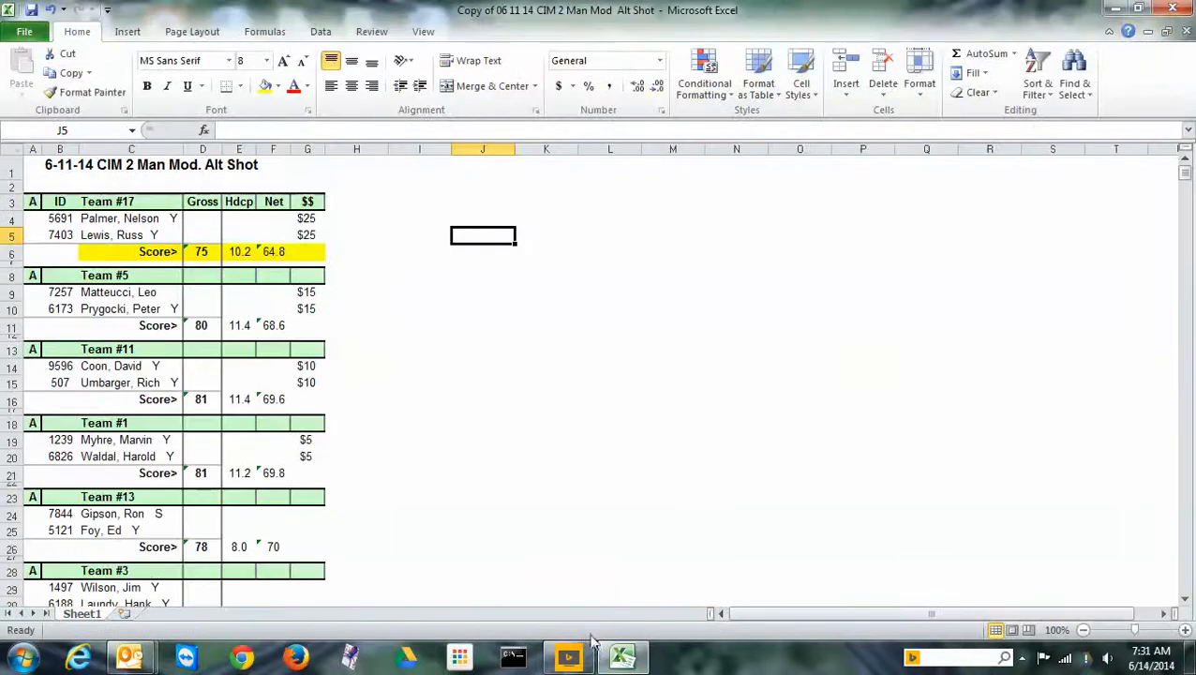
{"action": "left_click", "coordinate": [1021, 657]}
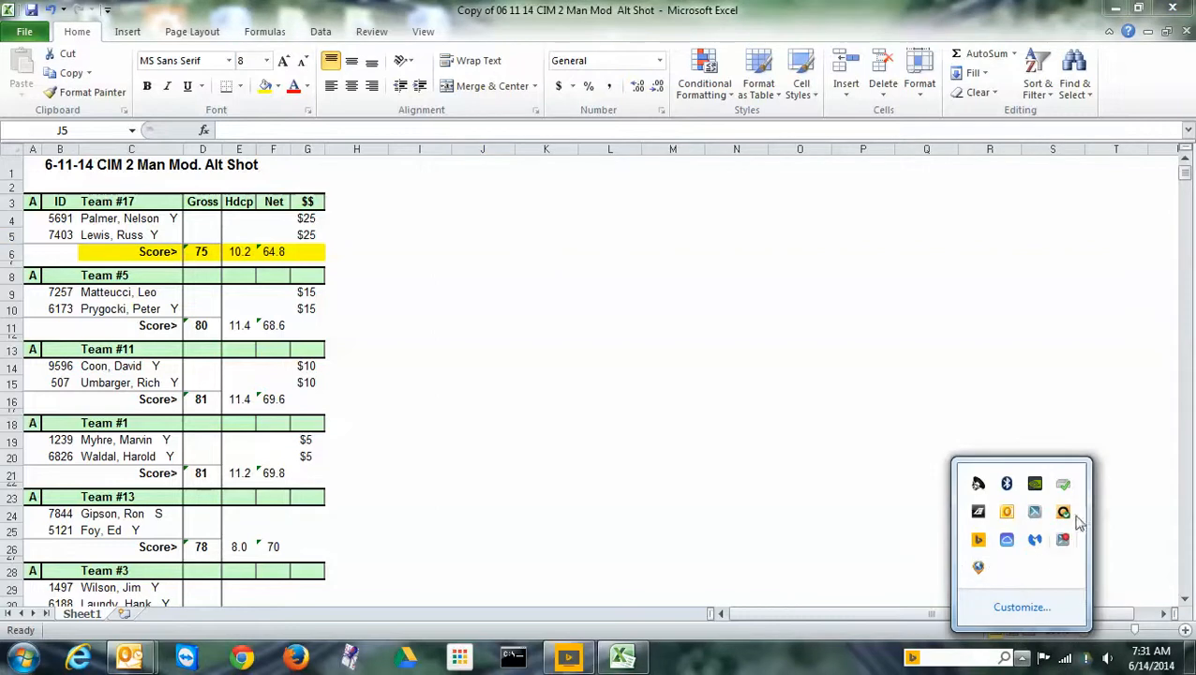